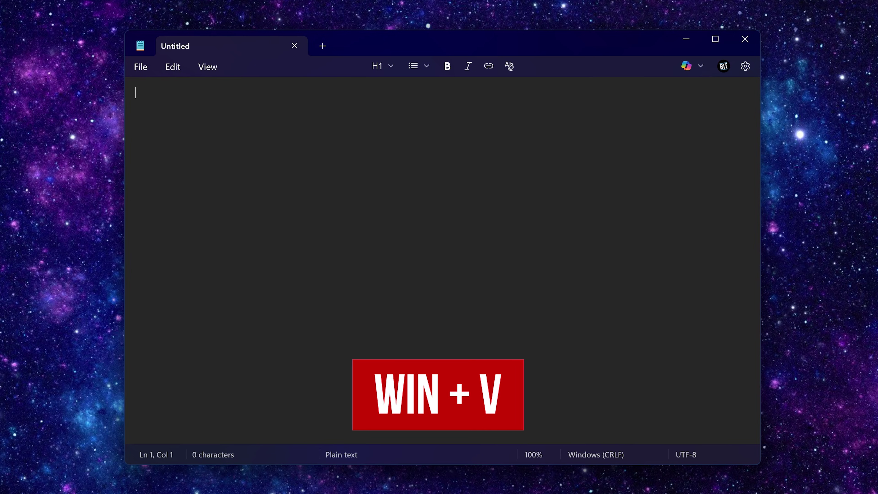
Step: Paste the Apple CEO sentence from clipboard history into the empty Notepad document
key(super+v)
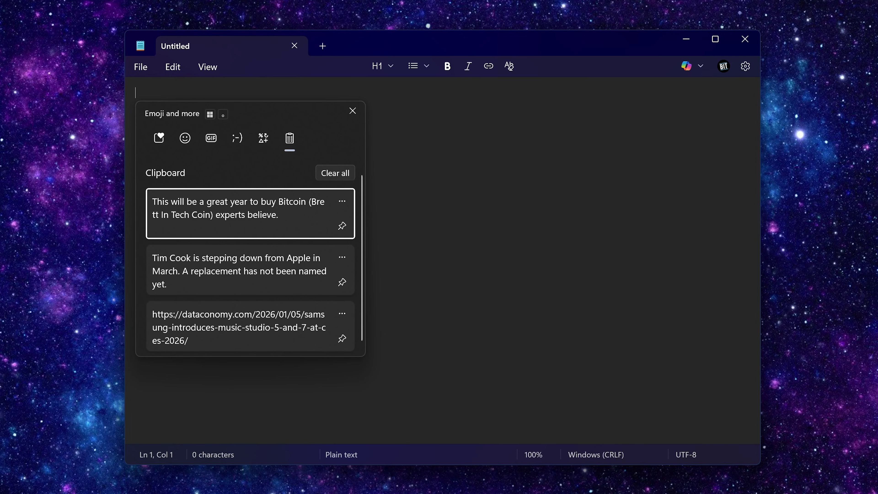
key(Down)
key(Down)
key(Up)
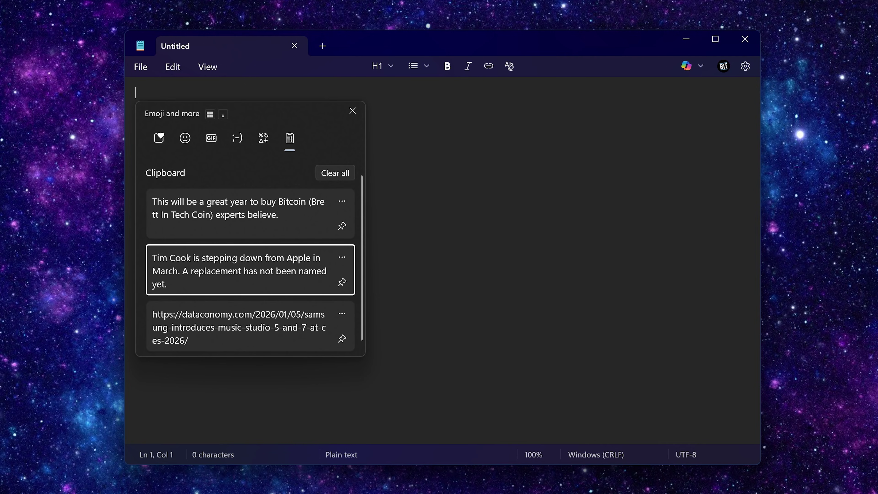
key(Return)
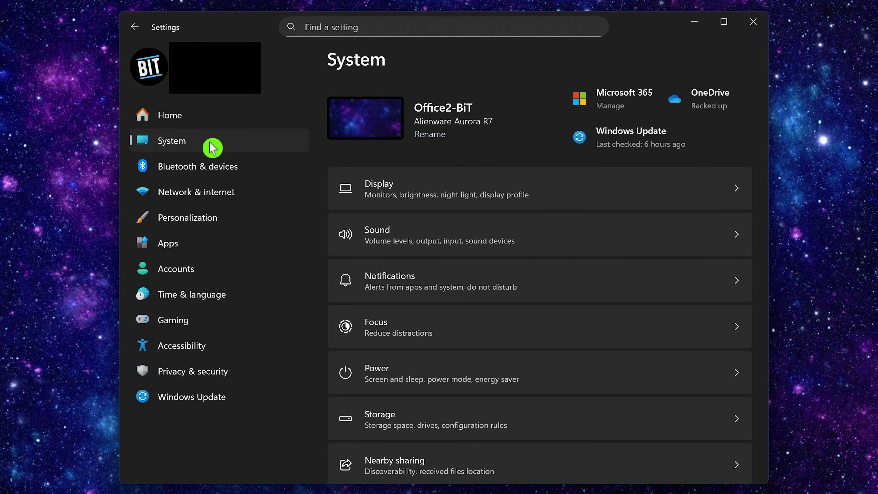
Step: Switch 'Clipboard history across your devices' On in System > Clipboard
scroll(417, 255, down, 10)
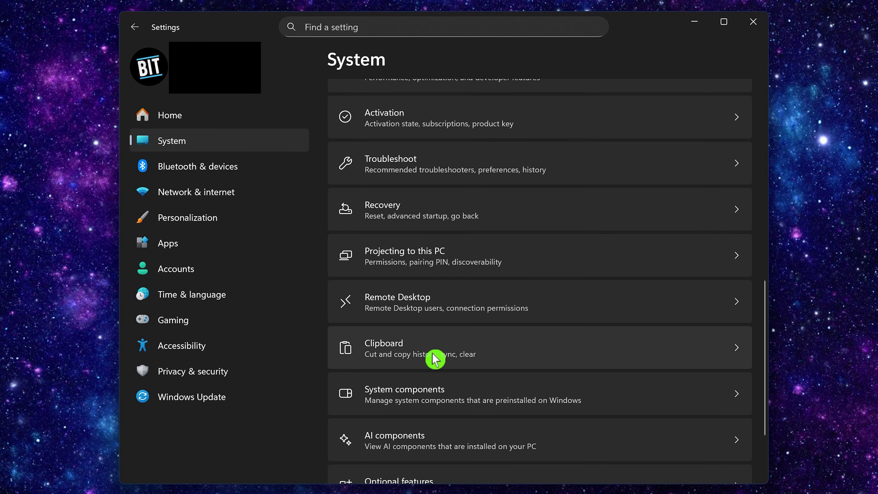
click(438, 360)
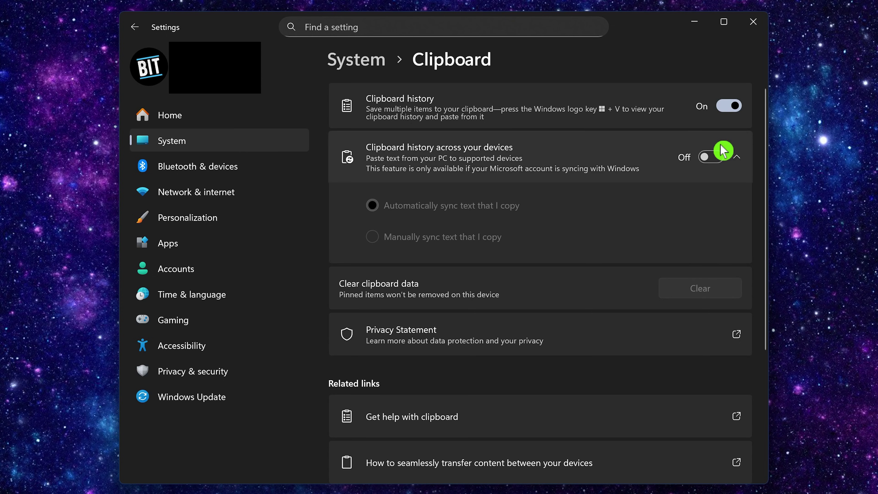
click(718, 160)
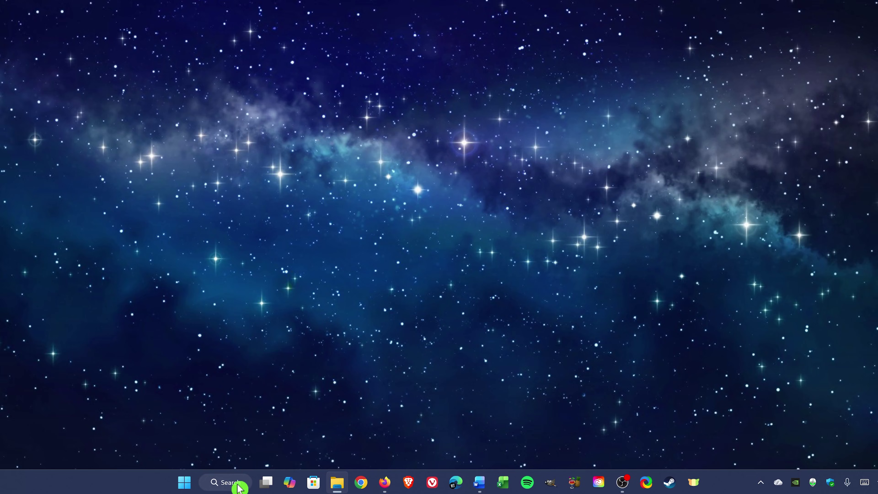
Step: Search Windows for 'reliabi' to surface View reliability history
click(269, 484)
text(reliability)
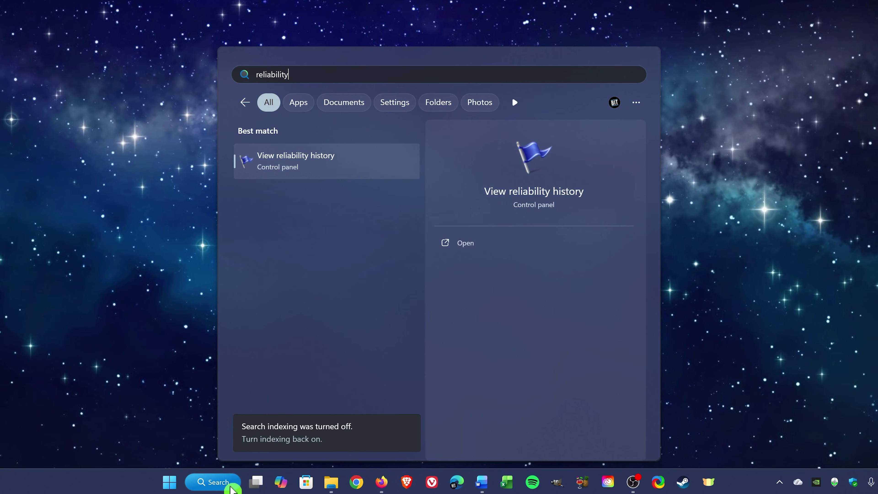
Step: Open the failed 12/18/2025 Defender update details and select error code 0x80240016
click(314, 172)
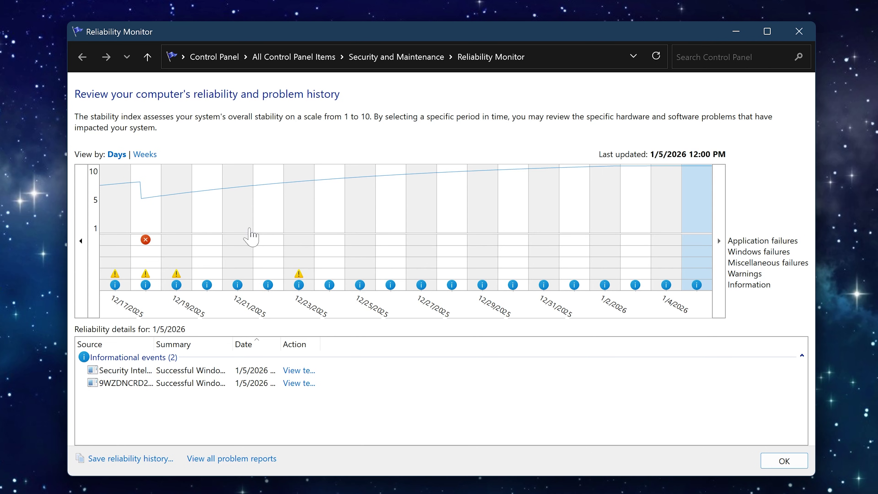
click(149, 264)
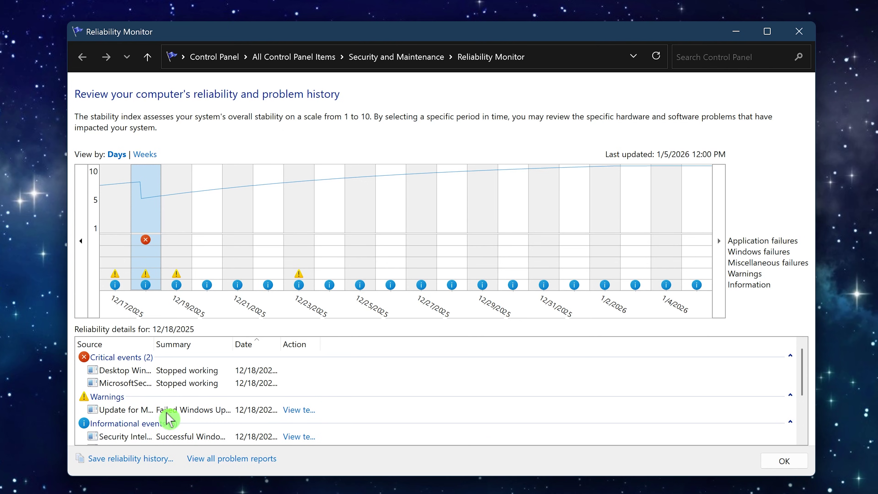
double_click(167, 413)
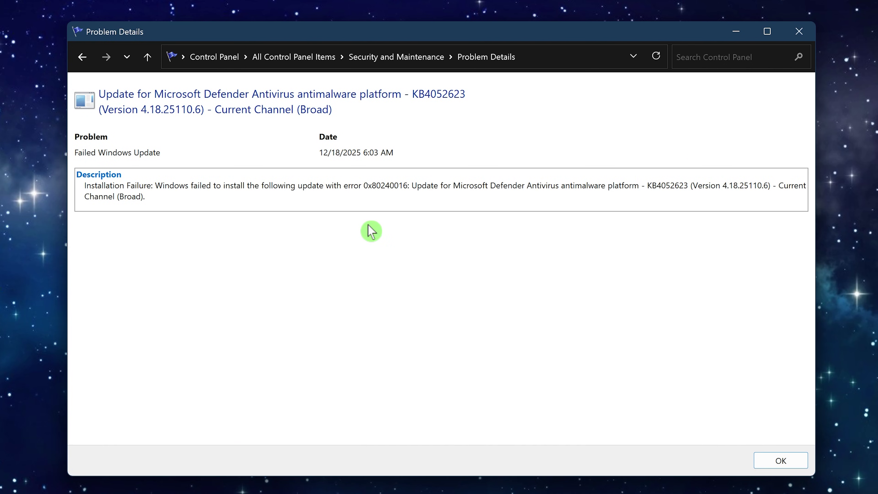
click(363, 186)
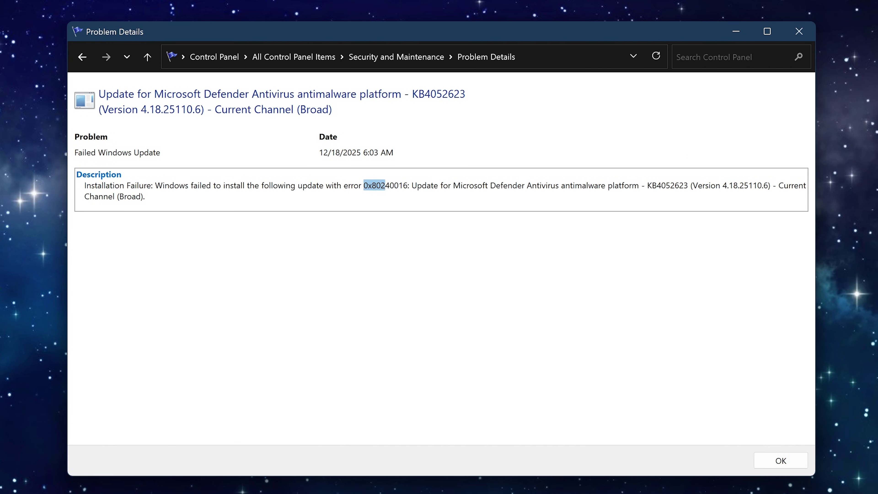
drag(385, 185, 408, 186)
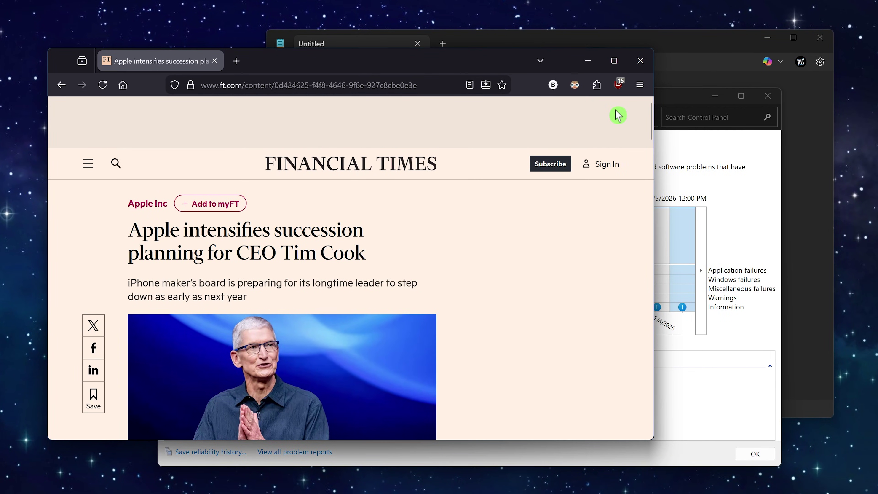
Step: Bring Notepad, Reliability Monitor and the browser article window to the front in turn
click(678, 65)
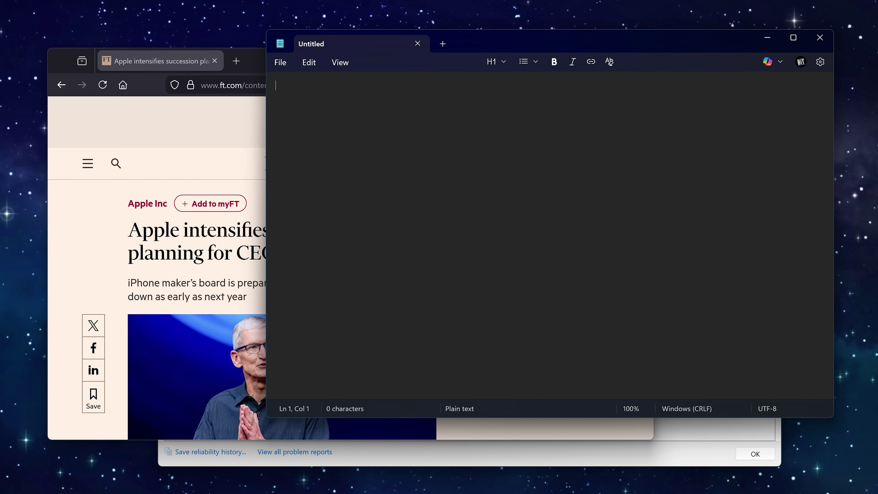
click(703, 446)
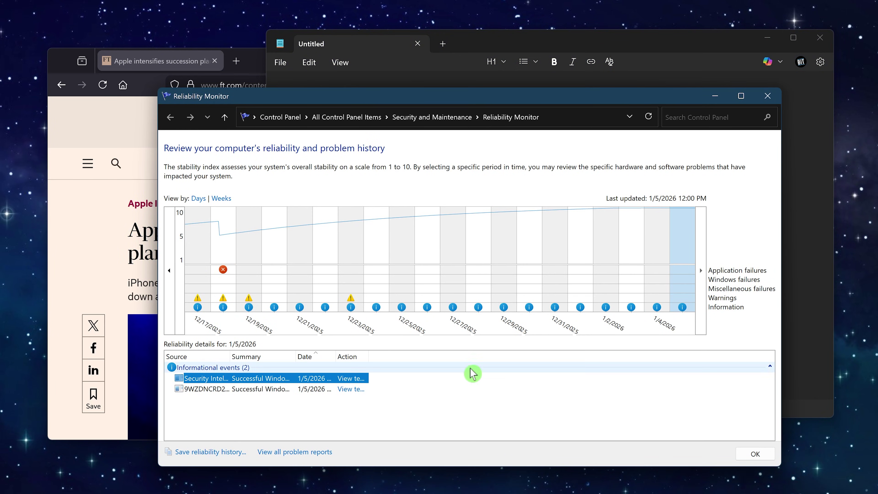
click(108, 248)
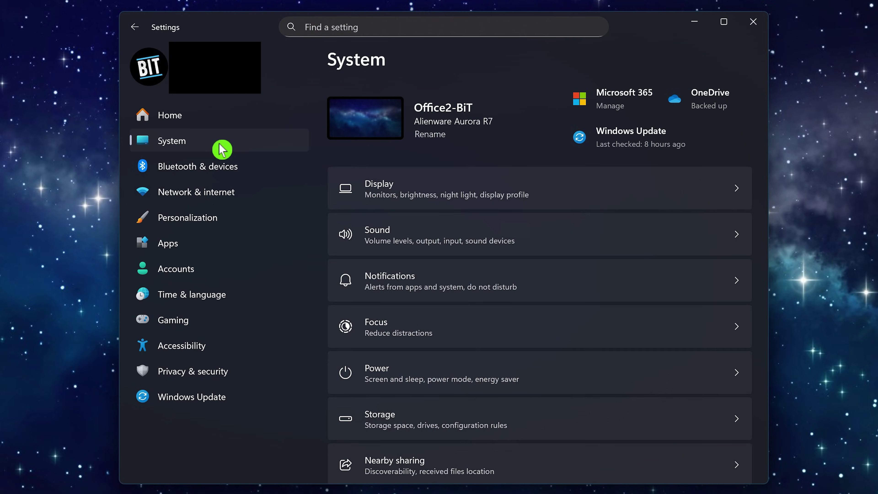
Step: Turn on Activate on hover in Accessibility > Mouse and check the delay slider
click(222, 353)
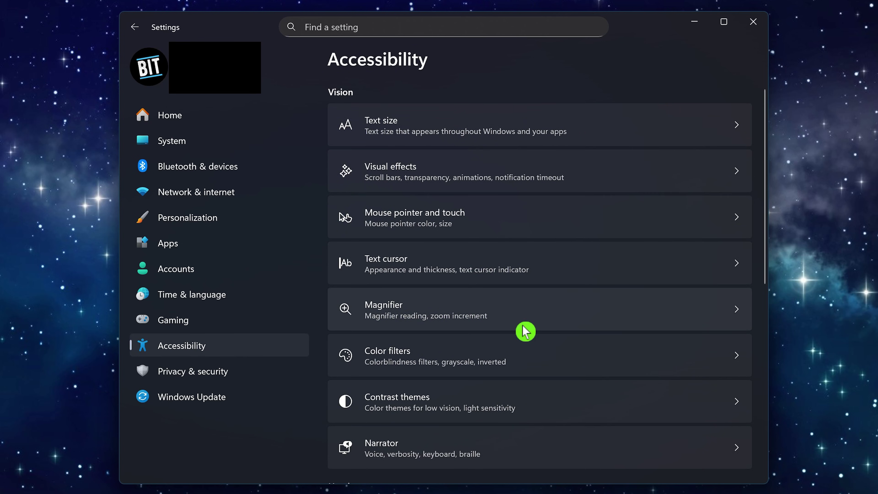
scroll(547, 327, down, 8)
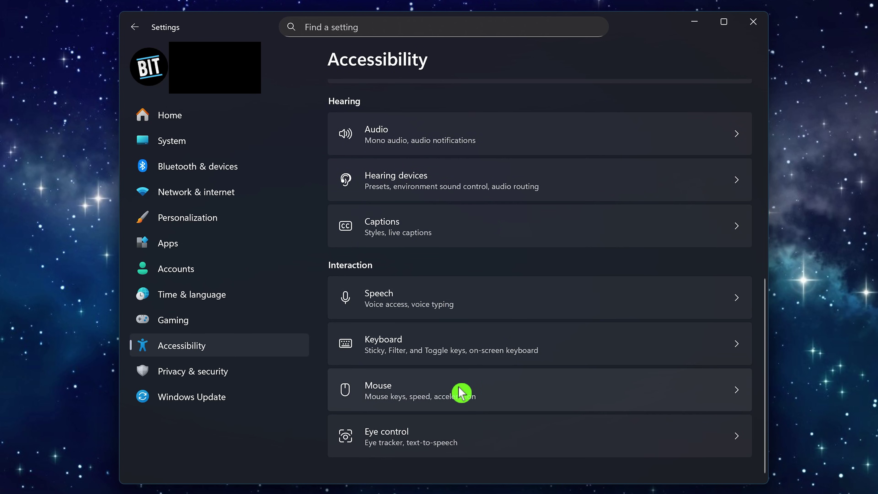
click(462, 393)
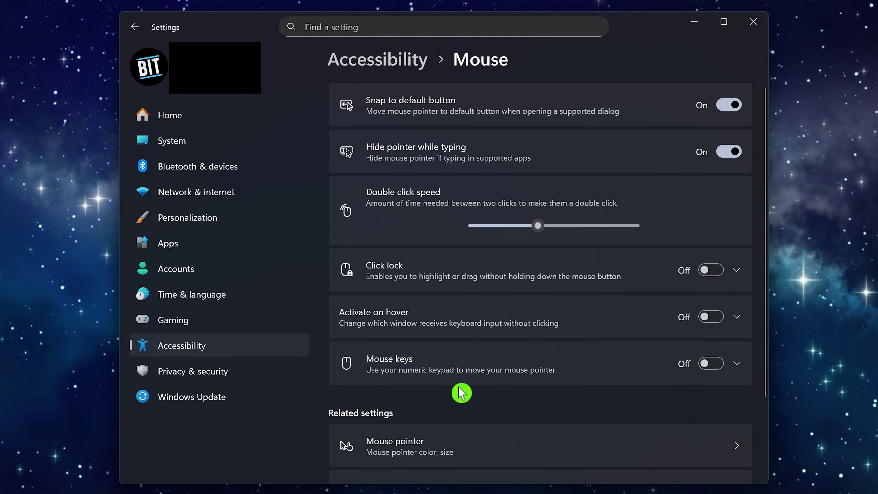
click(713, 317)
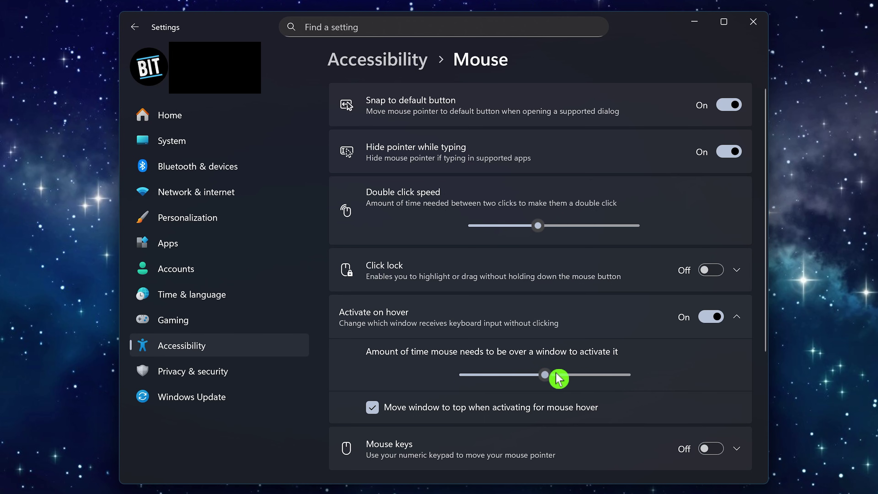
drag(548, 376, 549, 380)
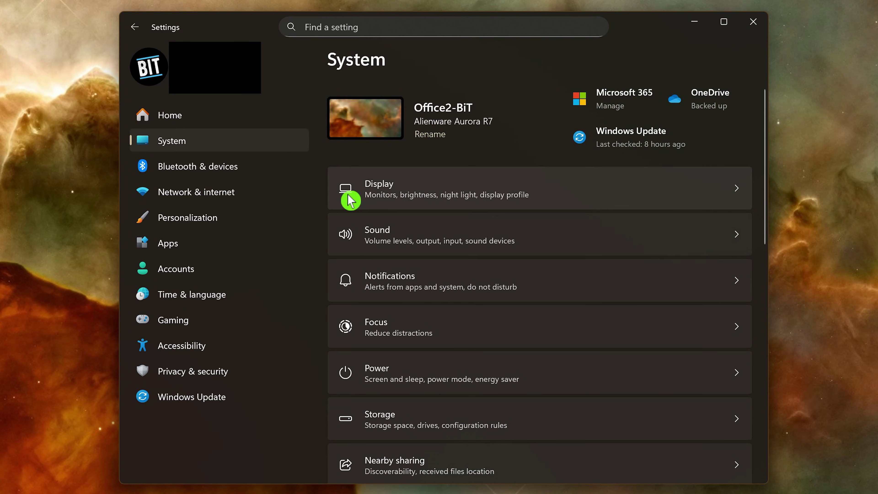
Step: Scroll down the System page to Nearby sharing and open it
scroll(381, 208, down, 3)
click(451, 338)
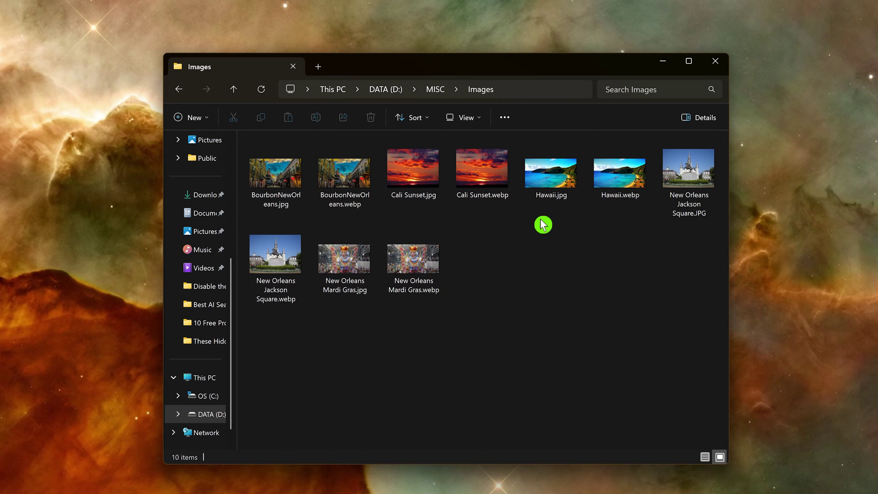
Step: Share Hawaii.jpg via Nearby Sharing so devices like My Phone are listed
right_click(553, 183)
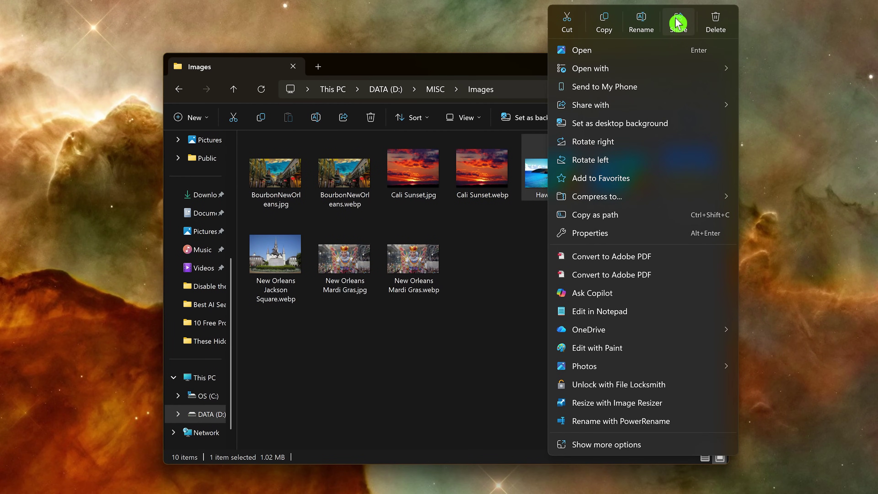
click(678, 23)
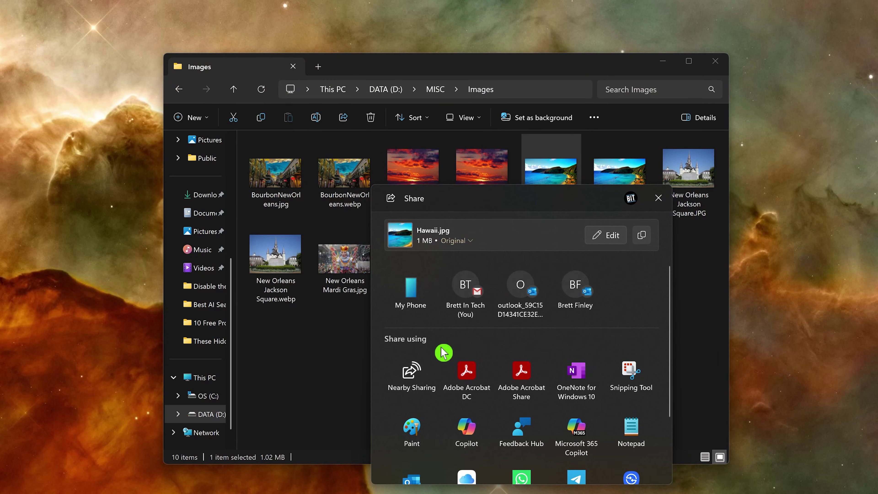
click(416, 385)
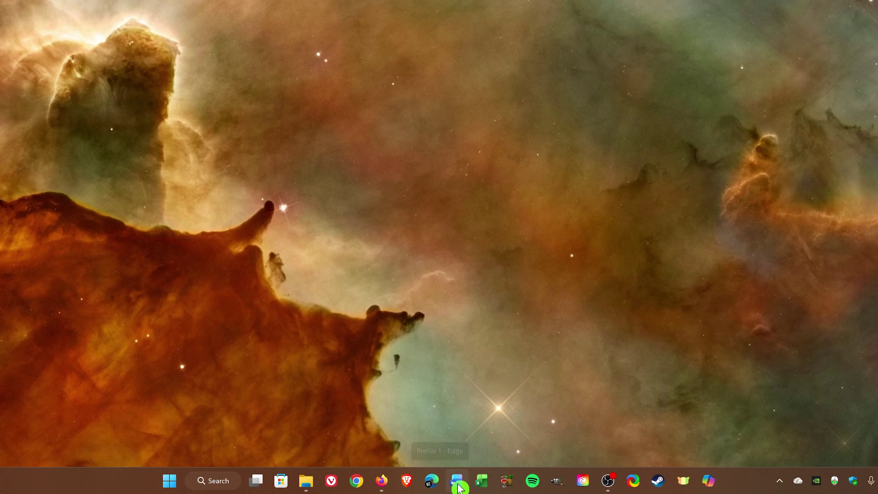
Step: Launch HandBrake from its pinned taskbar icon
click(507, 483)
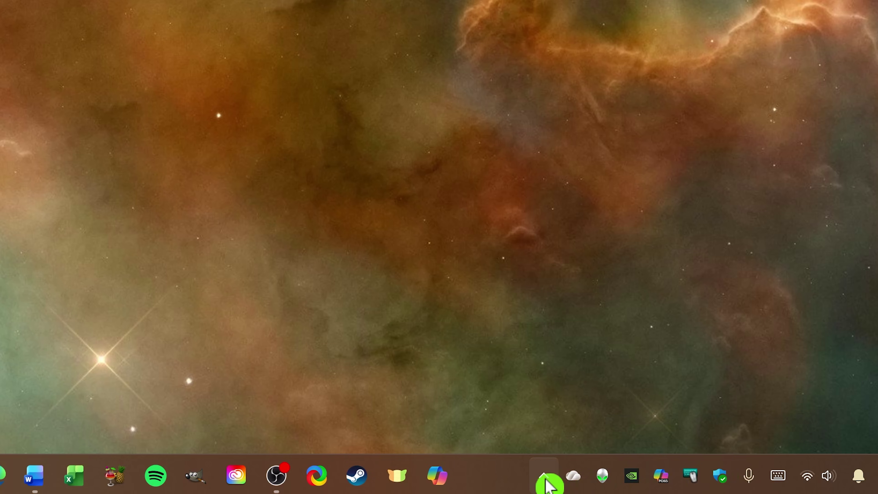
Step: Move the OneDrive tray icon right and tuck the Microsoft 365 icon into the hidden icons overflow
drag(573, 477, 657, 480)
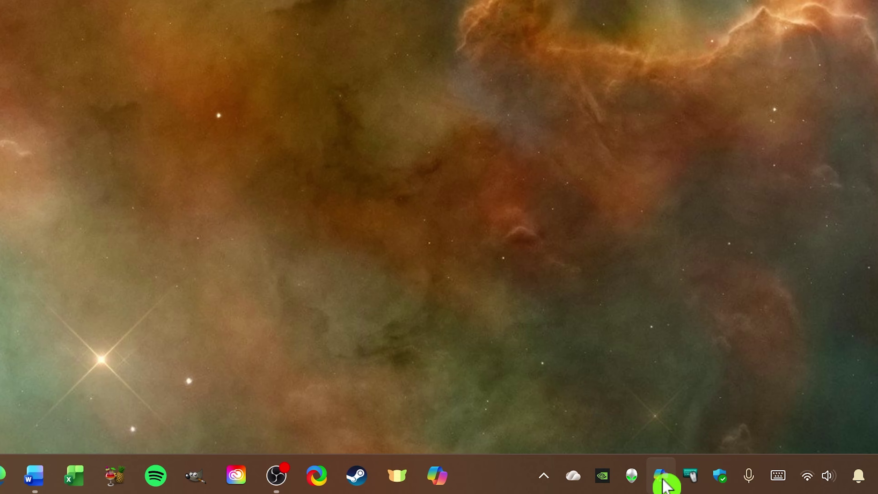
drag(663, 481, 558, 482)
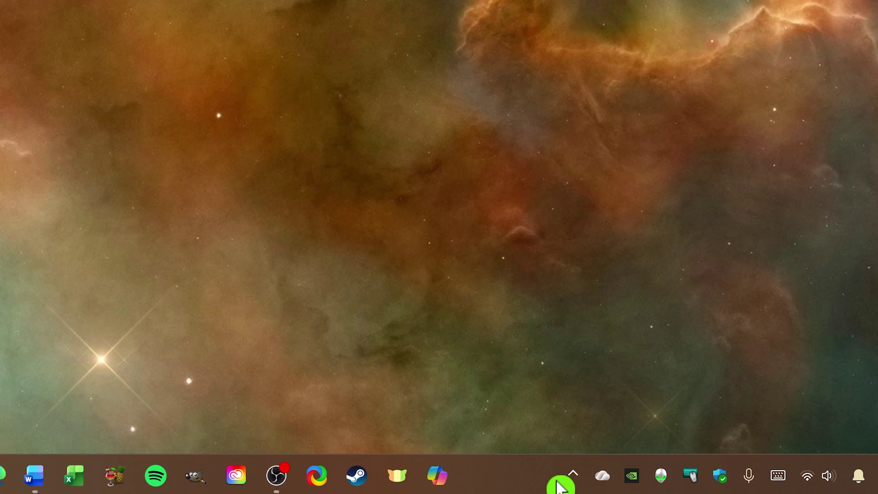
click(573, 476)
drag(513, 390, 559, 404)
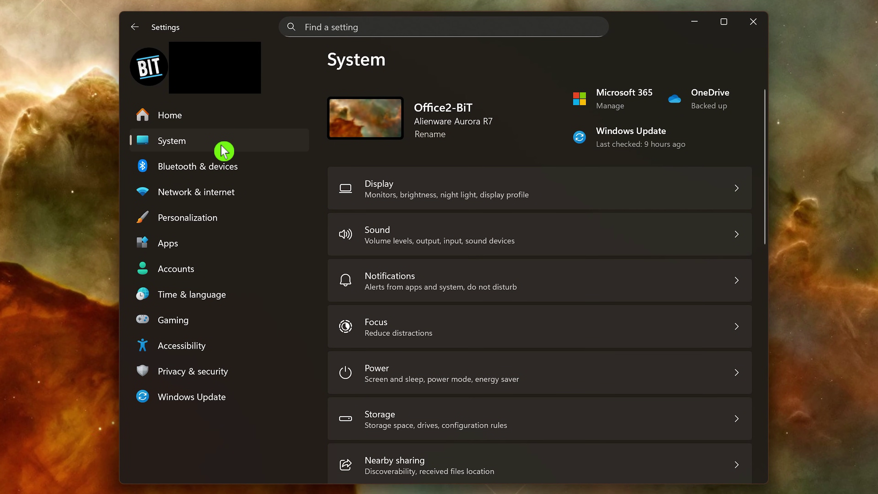
Step: On the Display settings page, switch the Night light toggle to On
click(435, 190)
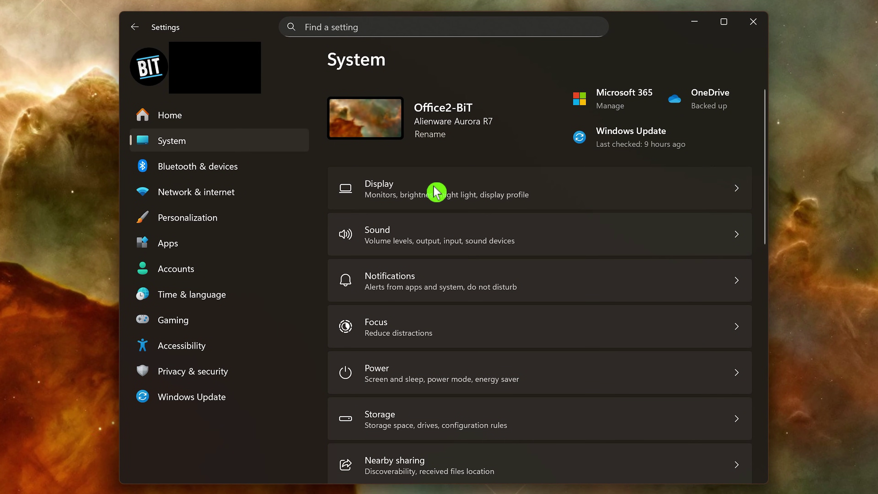
scroll(437, 194, down, 3)
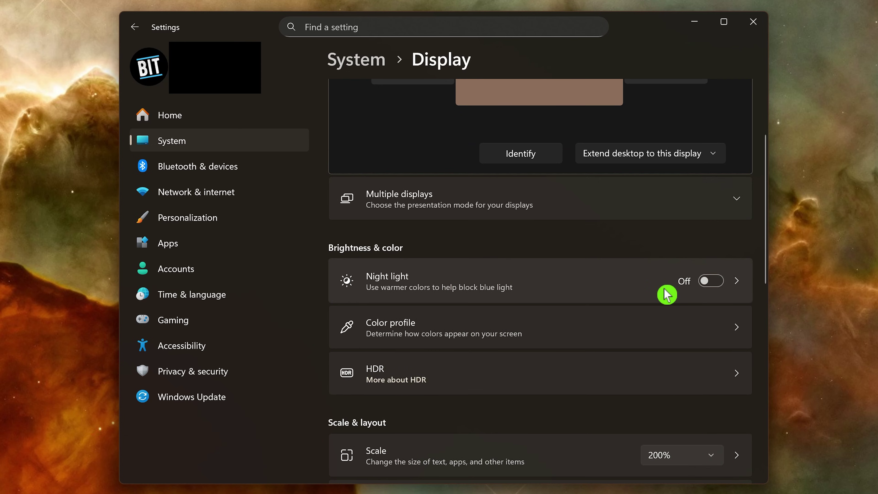
click(718, 284)
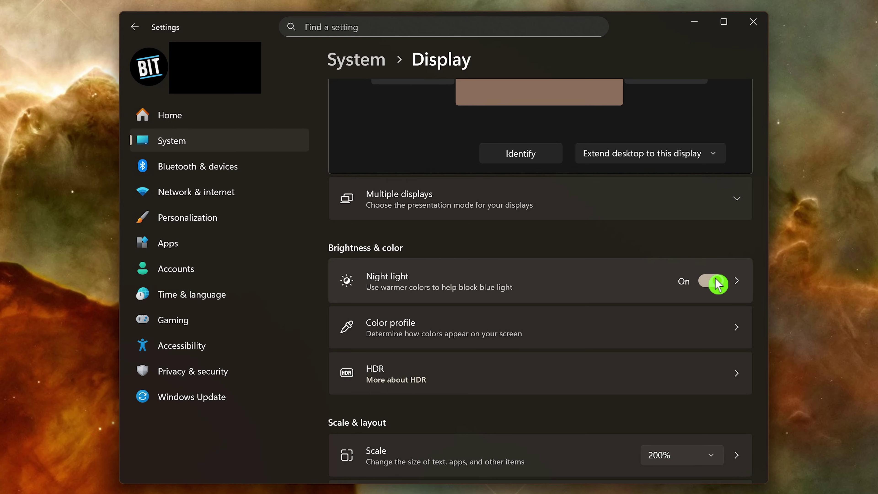
Step: In Night light settings, turn it off now, enable Schedule night light, and choose Sunset to sunrise
click(608, 289)
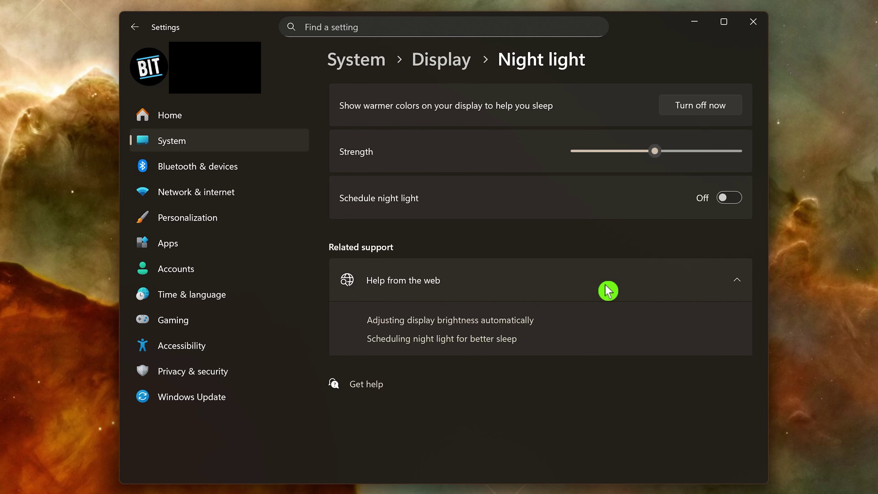
click(709, 108)
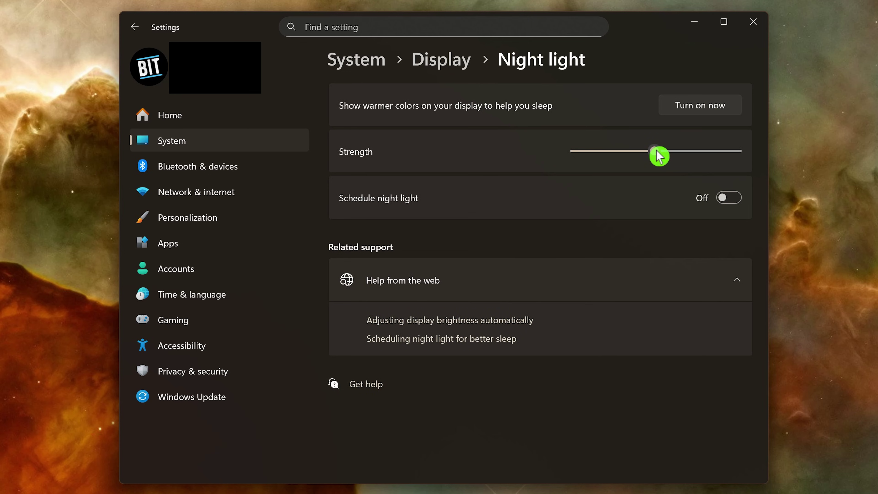
mouse_move(658, 155)
click(734, 204)
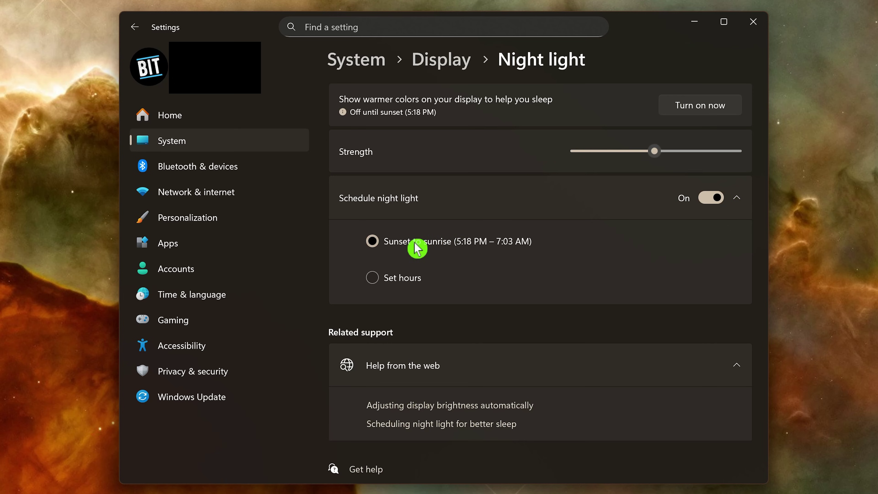
click(372, 279)
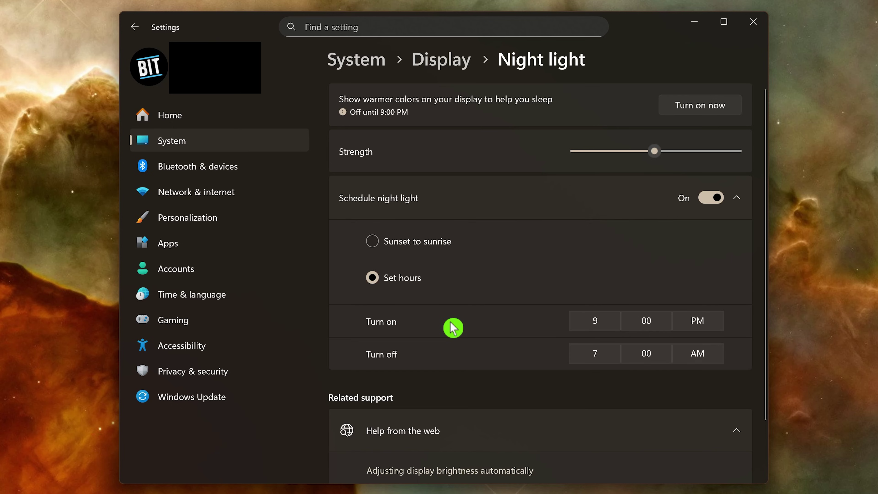
click(378, 245)
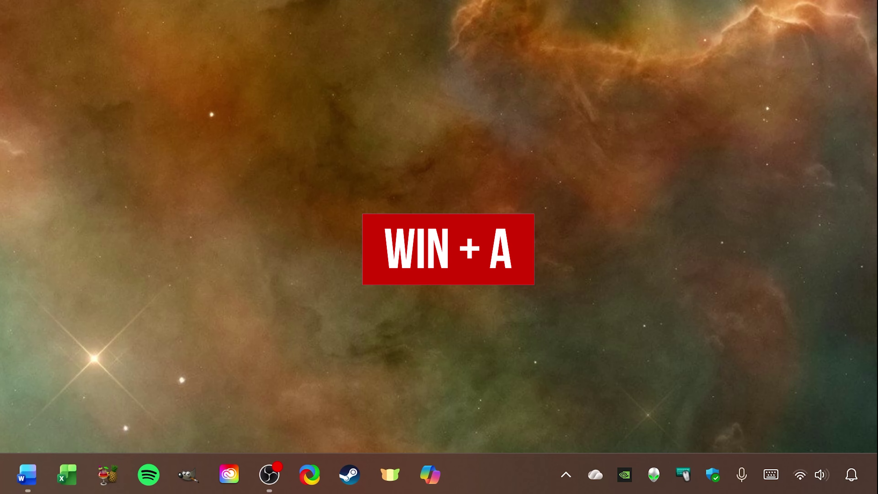
Step: Open Quick Settings with Win+A and toggle the Night light tile on, then back off
key(super+a)
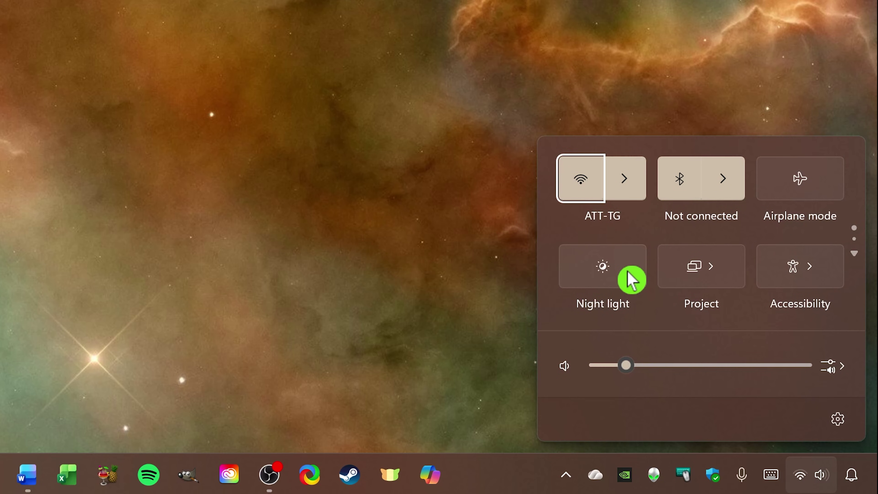
click(631, 280)
click(631, 280)
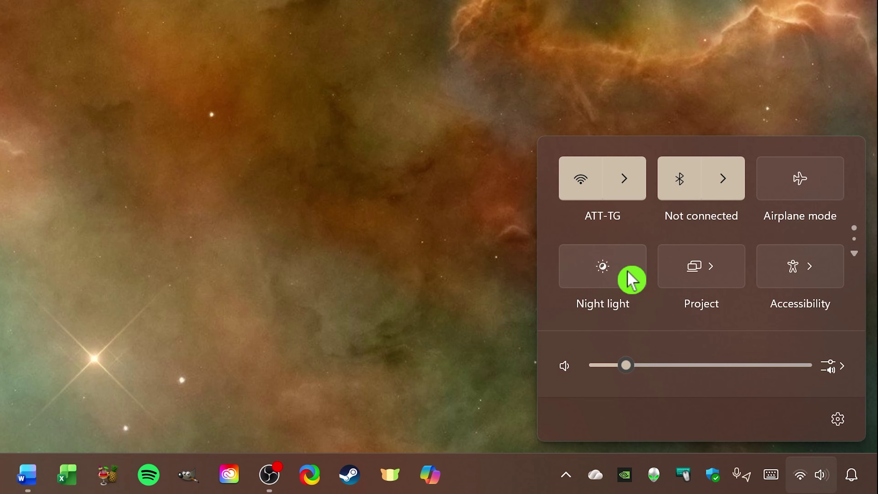